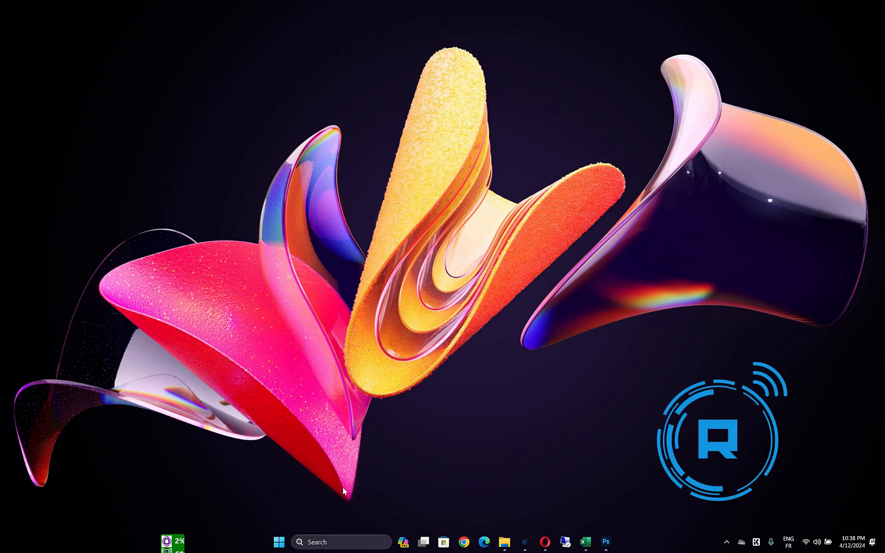
Open full-screen Settings to System > Troubleshoot and list the other troubleshooters
{"action": "key", "text": "super+i"}
{"action": "key", "text": "super+Up"}
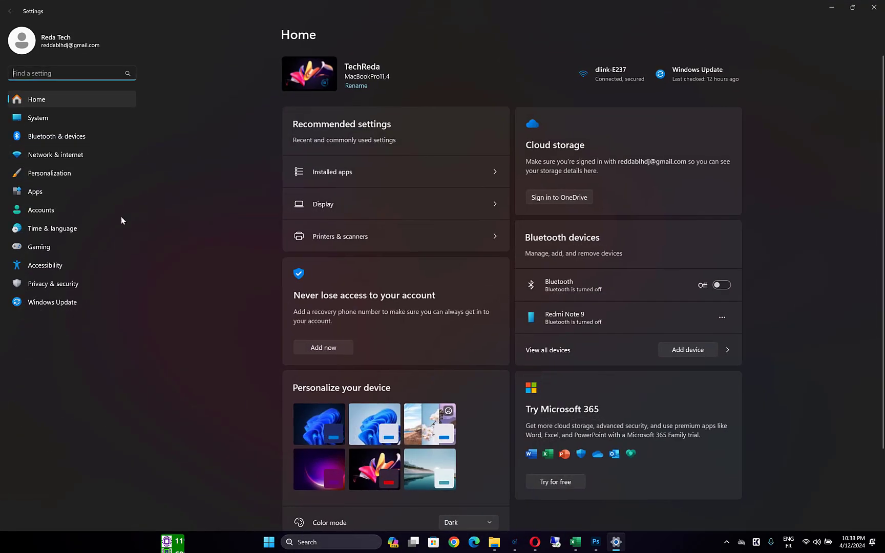
{"action": "left_click", "coordinate": [60, 121]}
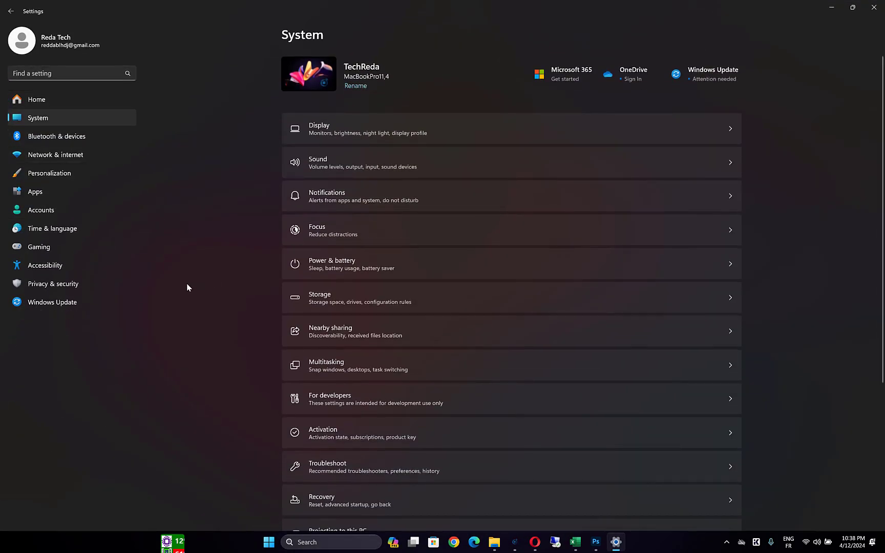
{"action": "scroll", "coordinate": [498, 445], "scroll_direction": "down", "scroll_amount": 5}
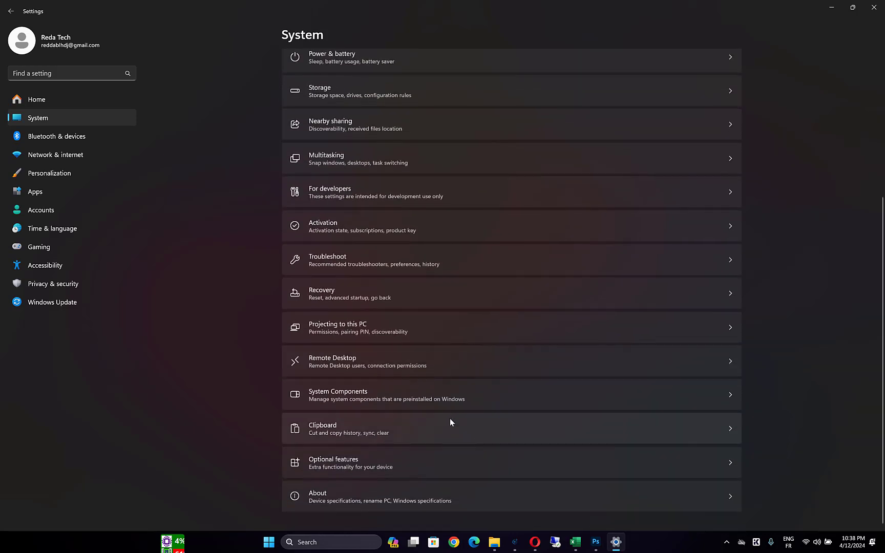
{"action": "left_click", "coordinate": [351, 264]}
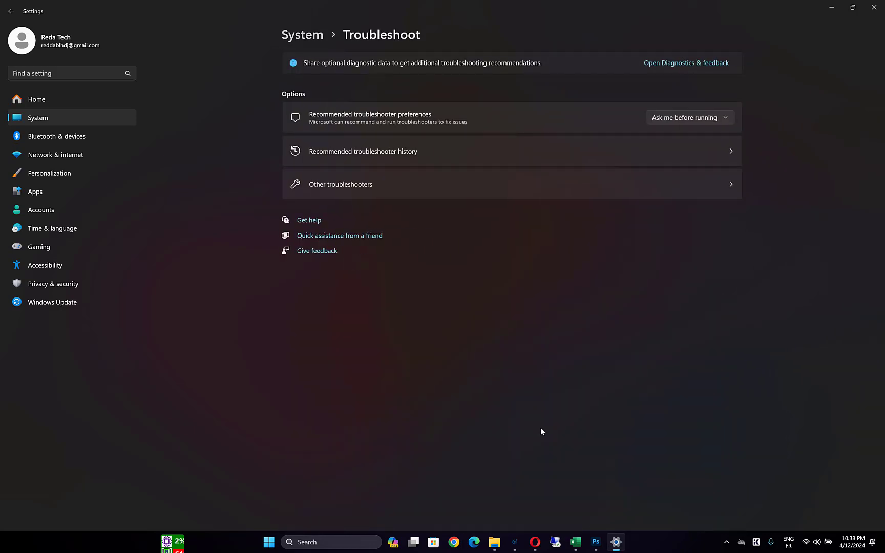
{"action": "left_click", "coordinate": [379, 192]}
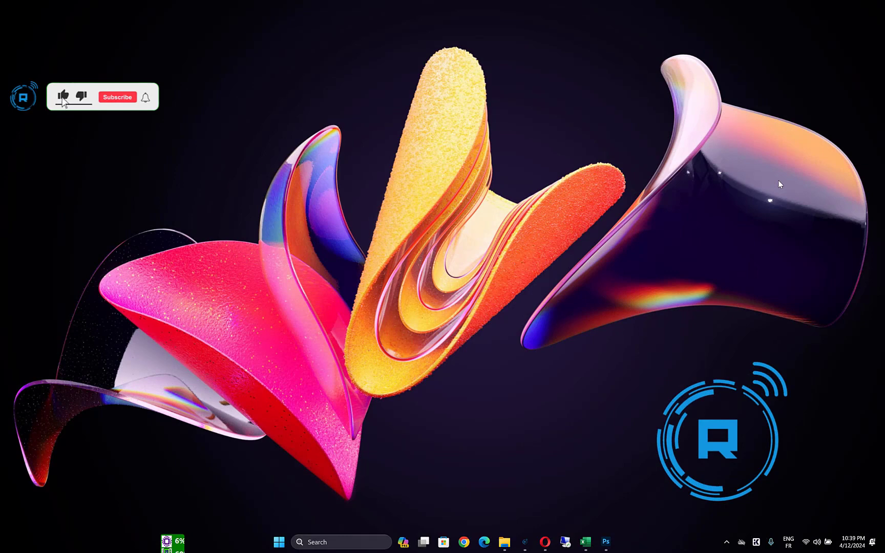
Open Device Manager from search and expand Mice and other pointing devices
{"action": "left_click", "coordinate": [359, 542]}
{"action": "type", "text": "device "}
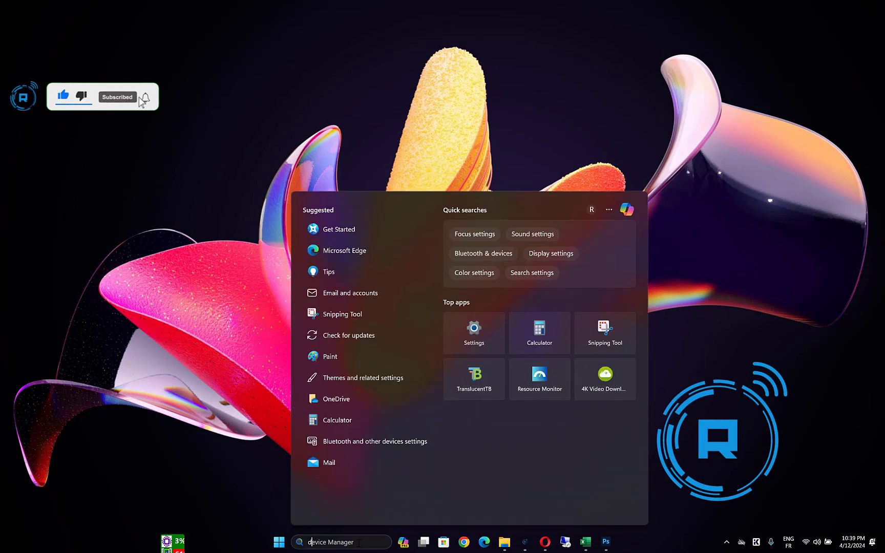
{"action": "type", "text": "mnager"}
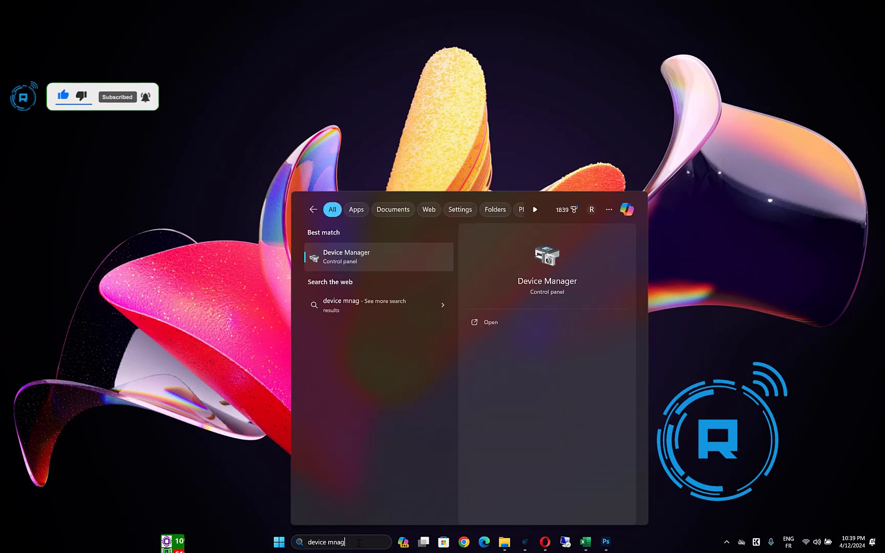
{"action": "left_click", "coordinate": [390, 251]}
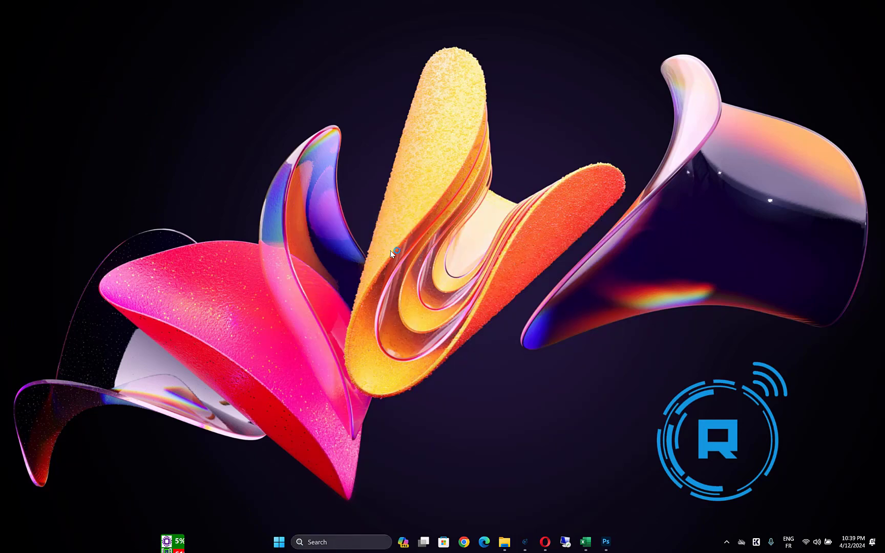
{"action": "left_click_drag", "start_coordinate": [203, 22], "coordinate": [356, 68]}
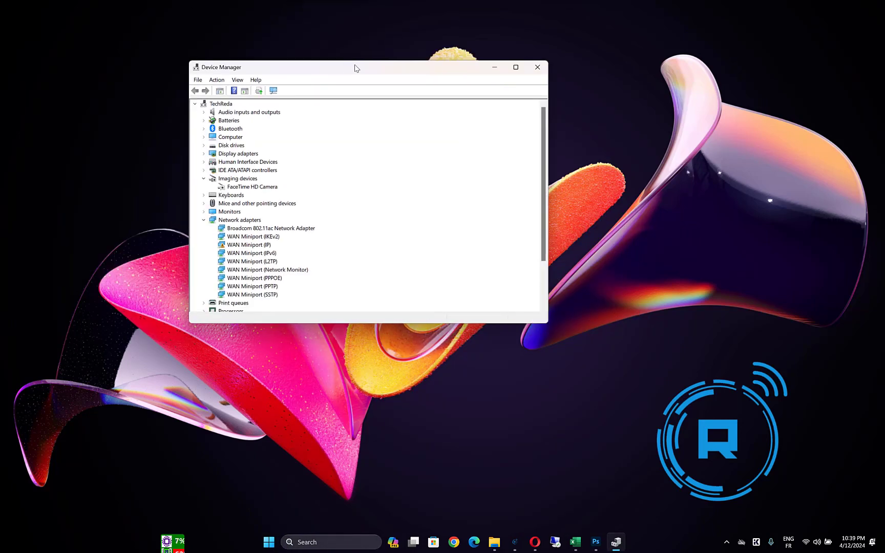
{"action": "left_click", "coordinate": [204, 219]}
{"action": "left_click", "coordinate": [204, 203]}
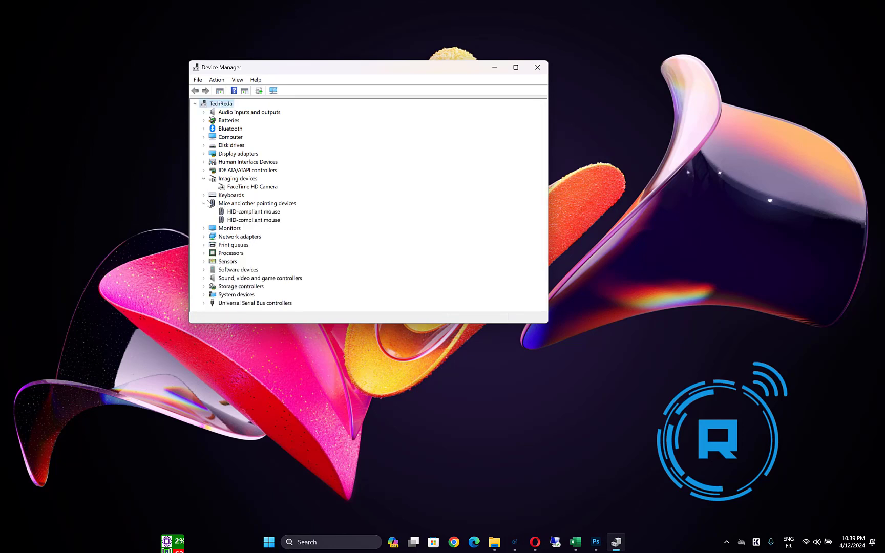
Search automatically for a HID-compliant mouse driver, then close the wizard and Device Manager
{"action": "right_click", "coordinate": [238, 221]}
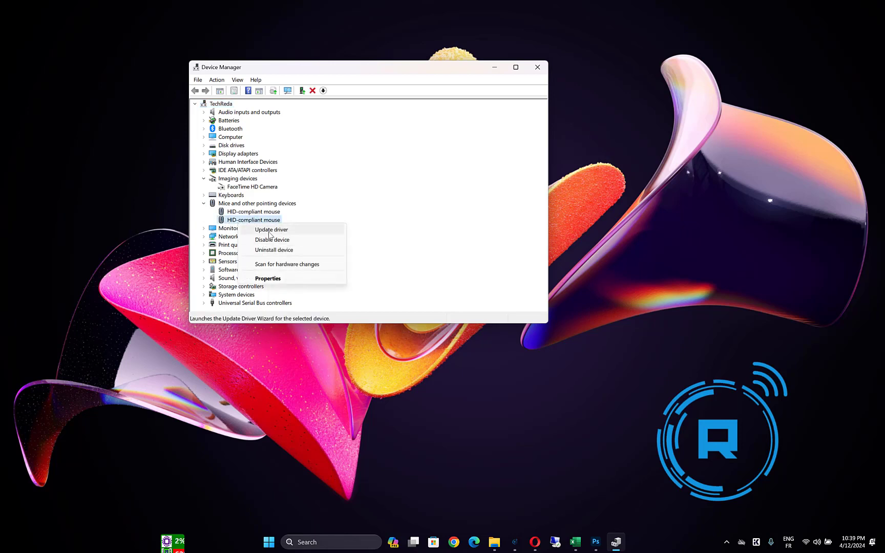
{"action": "left_click", "coordinate": [270, 233]}
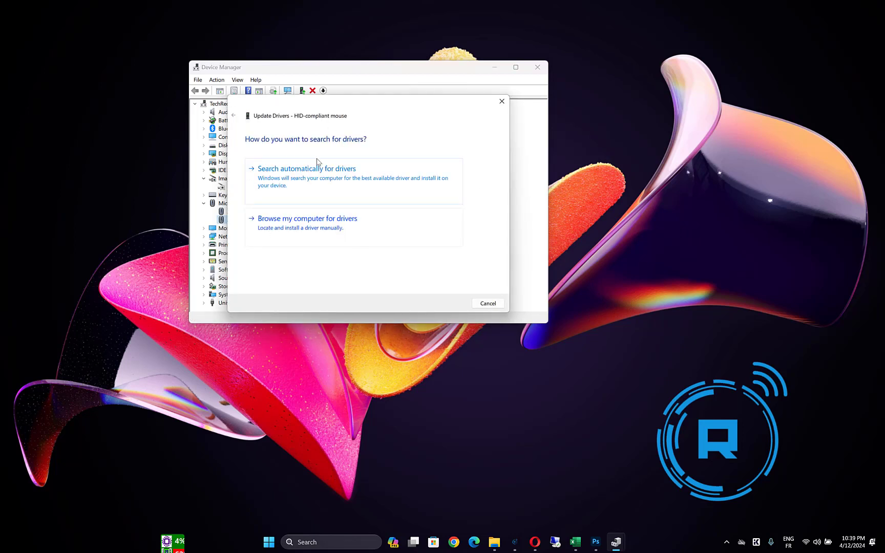
{"action": "left_click", "coordinate": [328, 178]}
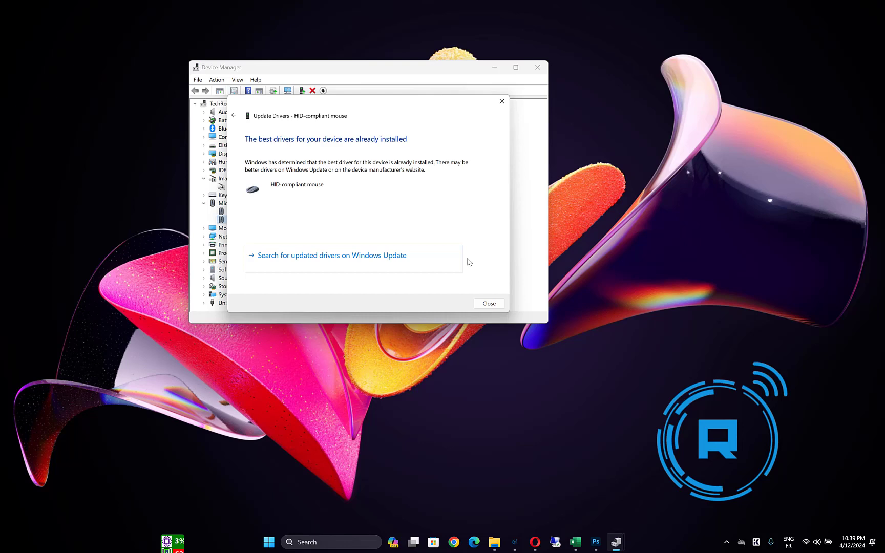
{"action": "left_click", "coordinate": [488, 303]}
{"action": "left_click", "coordinate": [539, 66]}
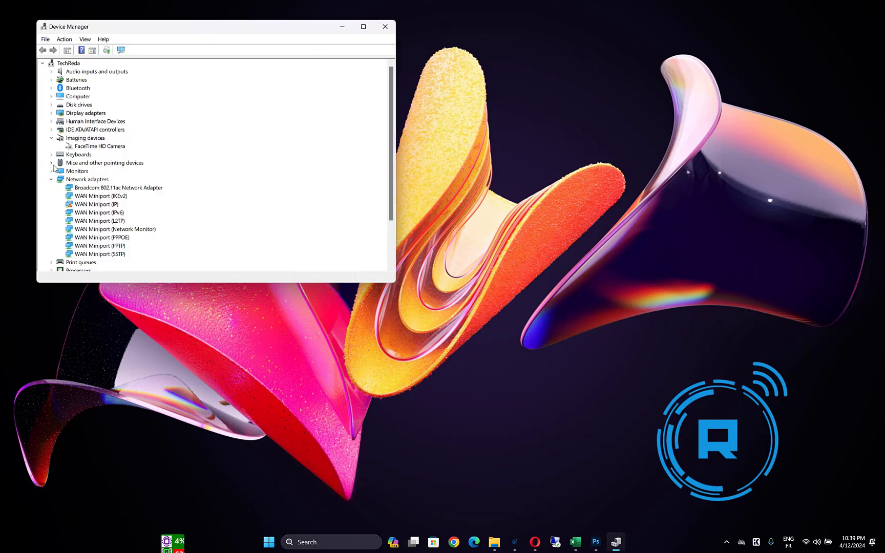
Browse the computer's compatible drivers for the second HID-compliant mouse and pick HID-compliant mouse
{"action": "left_click", "coordinate": [51, 163]}
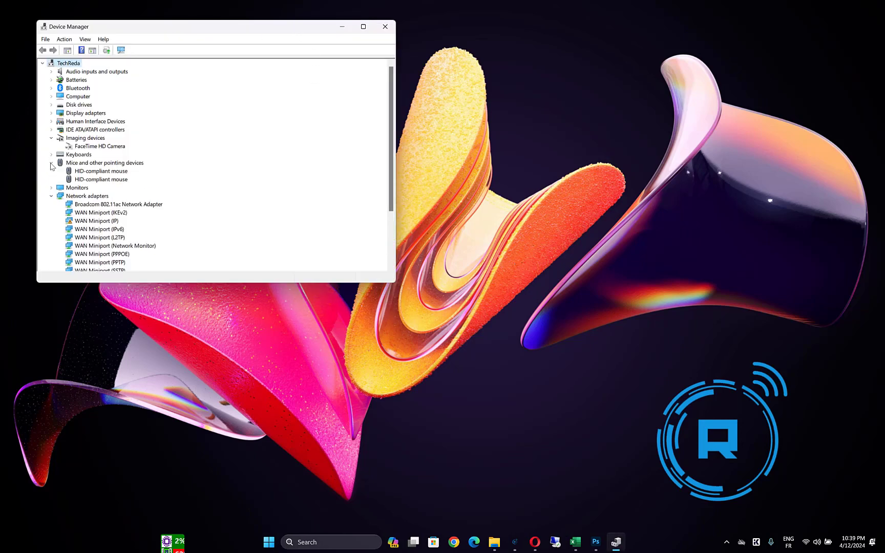
{"action": "left_click", "coordinate": [80, 178]}
{"action": "right_click", "coordinate": [86, 177]}
{"action": "left_click", "coordinate": [111, 183]}
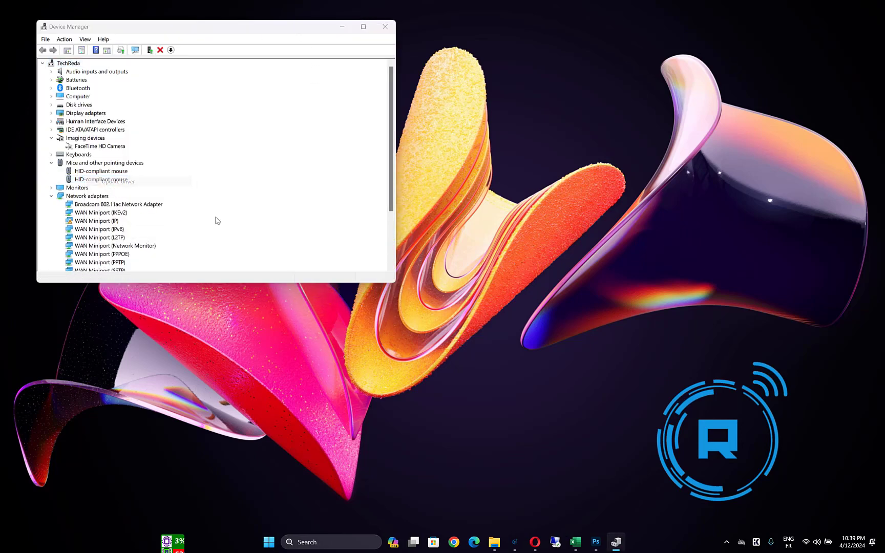
{"action": "left_click", "coordinate": [163, 191]}
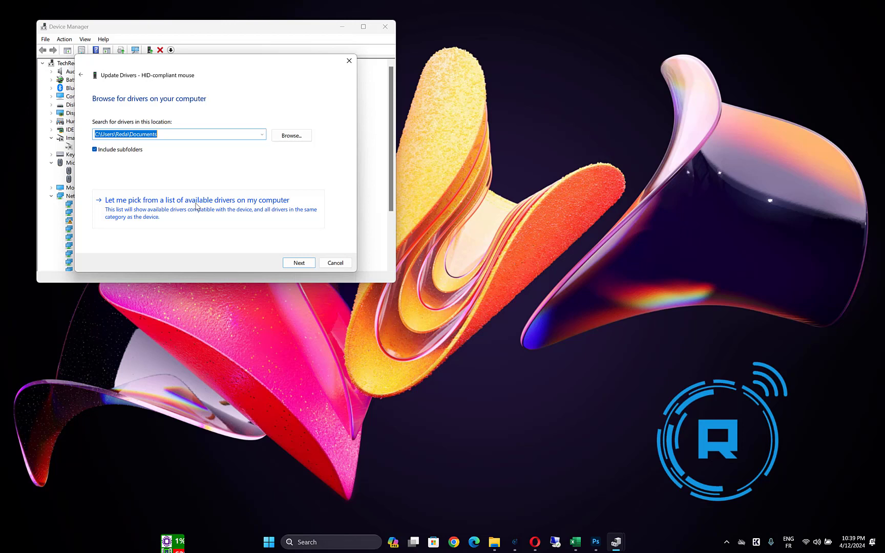
{"action": "left_click", "coordinate": [228, 210]}
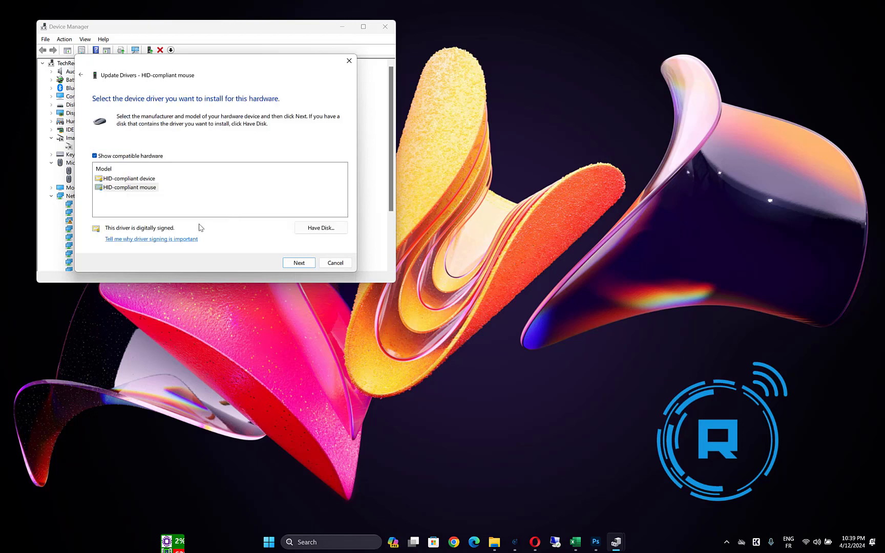
{"action": "left_click", "coordinate": [143, 190]}
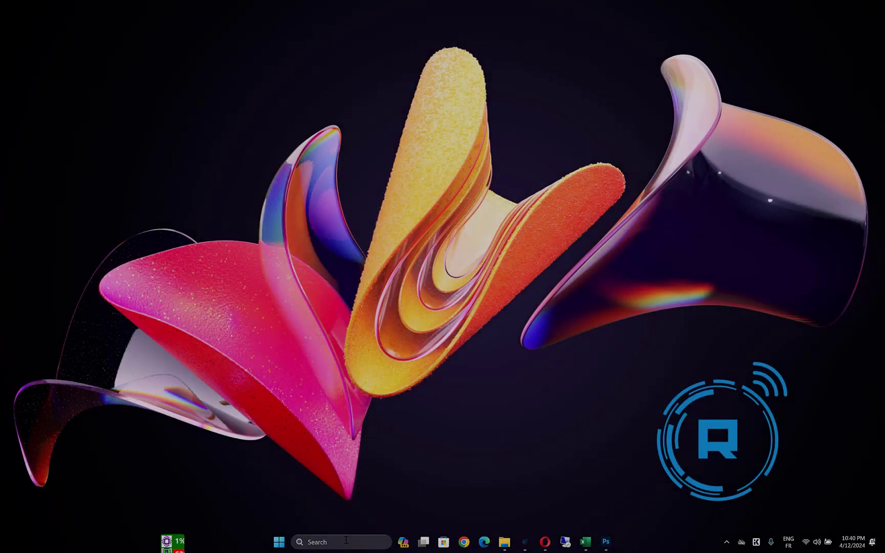
Reopen Device Manager from search and expand Human Interface Devices
{"action": "left_click", "coordinate": [343, 545]}
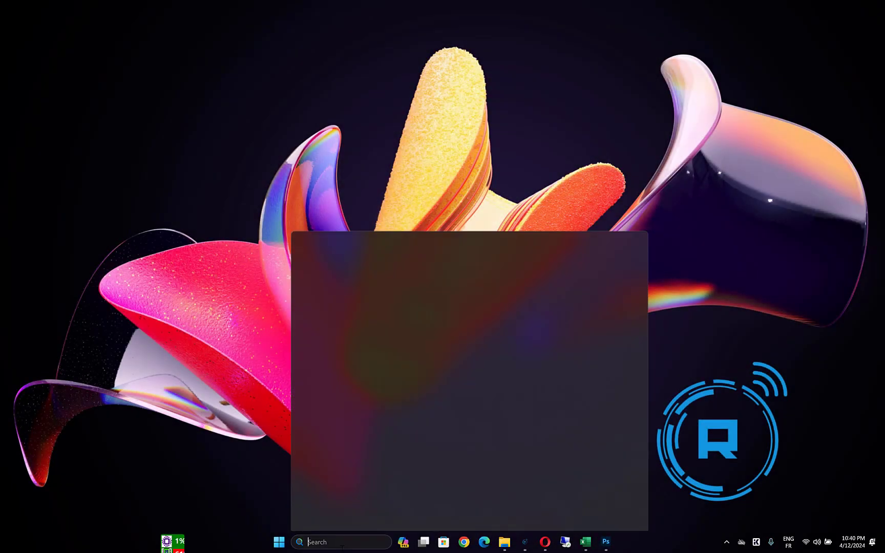
{"action": "type", "text": "device"}
{"action": "key", "text": "Return"}
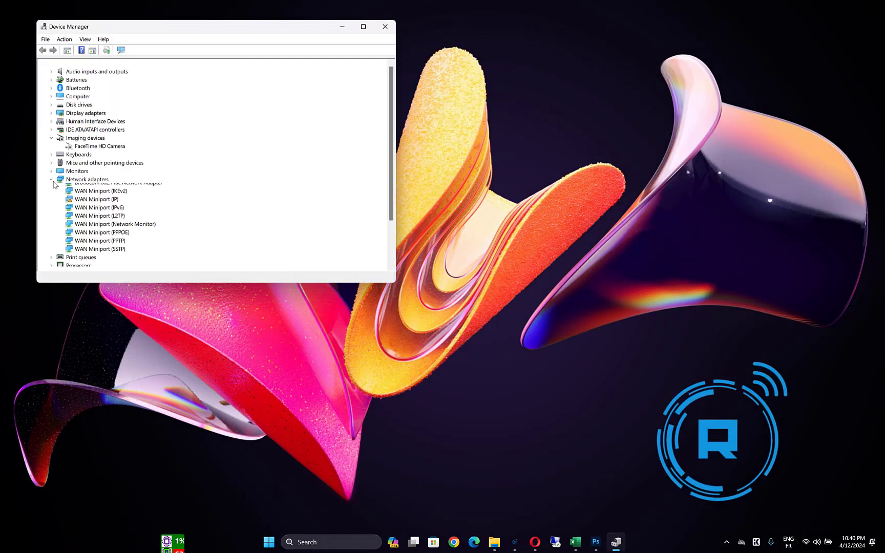
{"action": "left_click", "coordinate": [51, 179]}
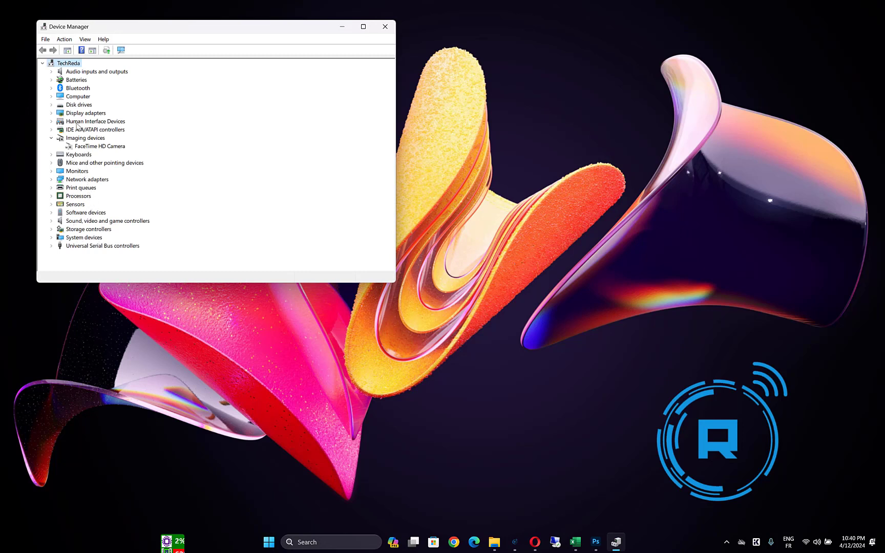
{"action": "left_click", "coordinate": [50, 122]}
{"action": "left_click", "coordinate": [68, 122]}
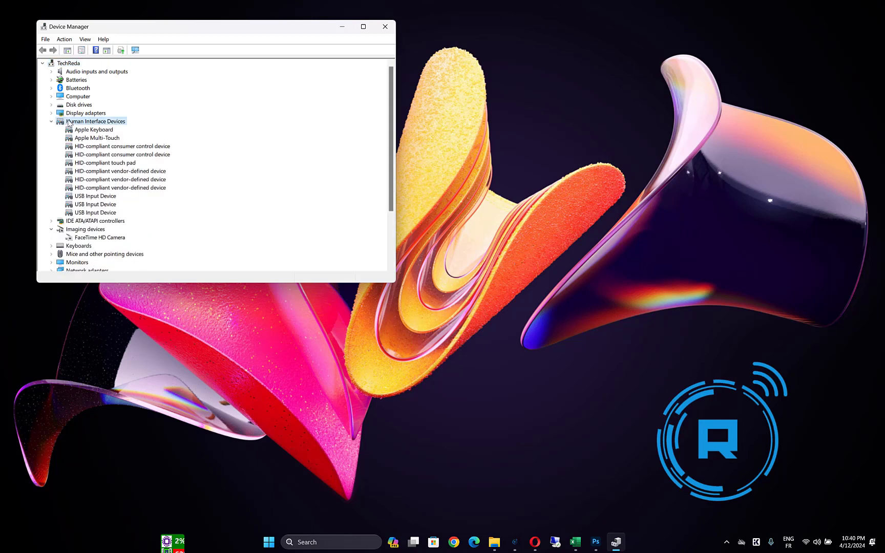
Update the HID-compliant touch pad driver automatically and close the success window
{"action": "left_click", "coordinate": [121, 163]}
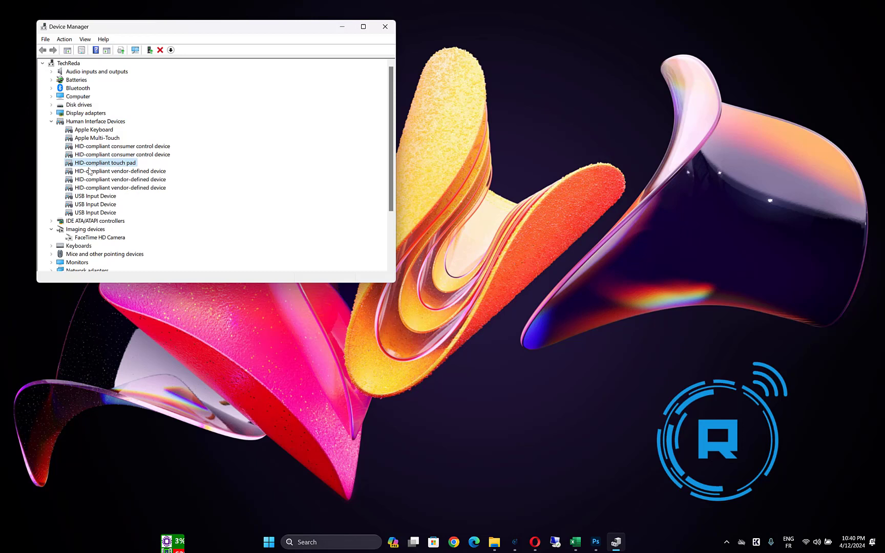
{"action": "right_click", "coordinate": [108, 165]}
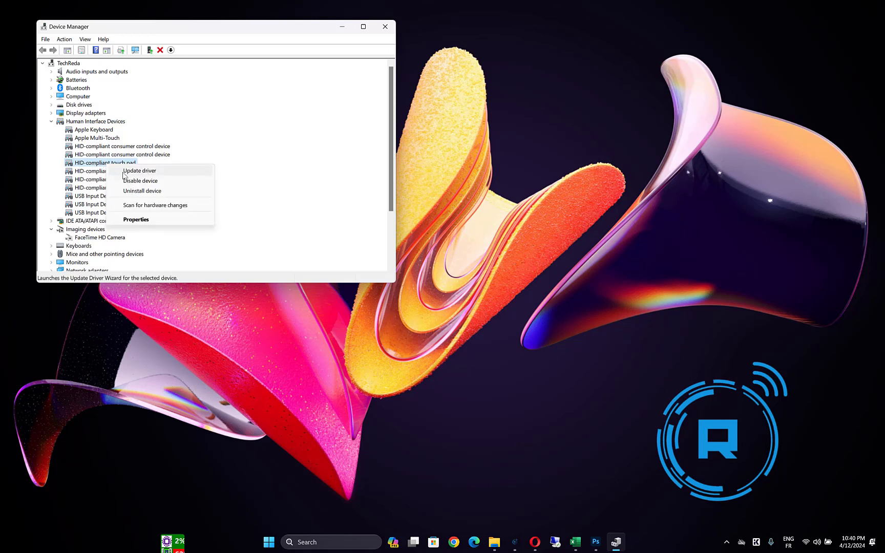
{"action": "left_click", "coordinate": [124, 173]}
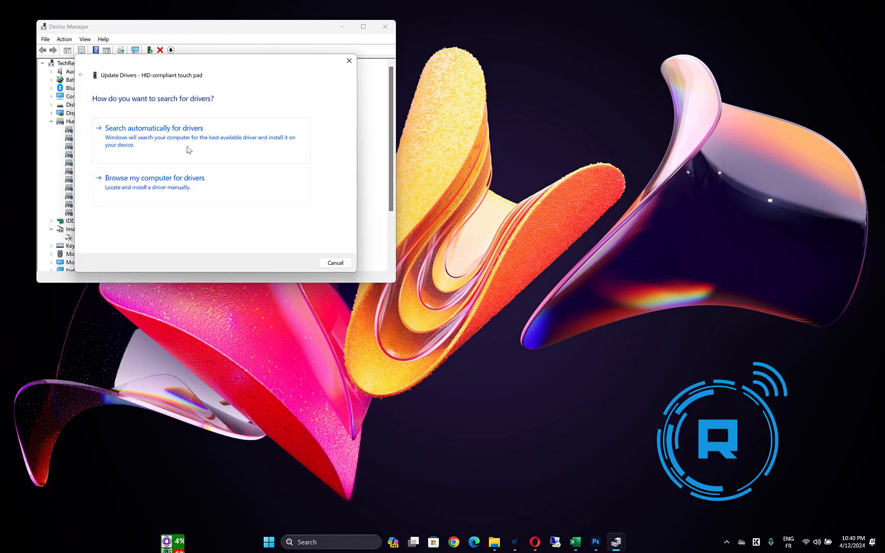
{"action": "left_click", "coordinate": [188, 149]}
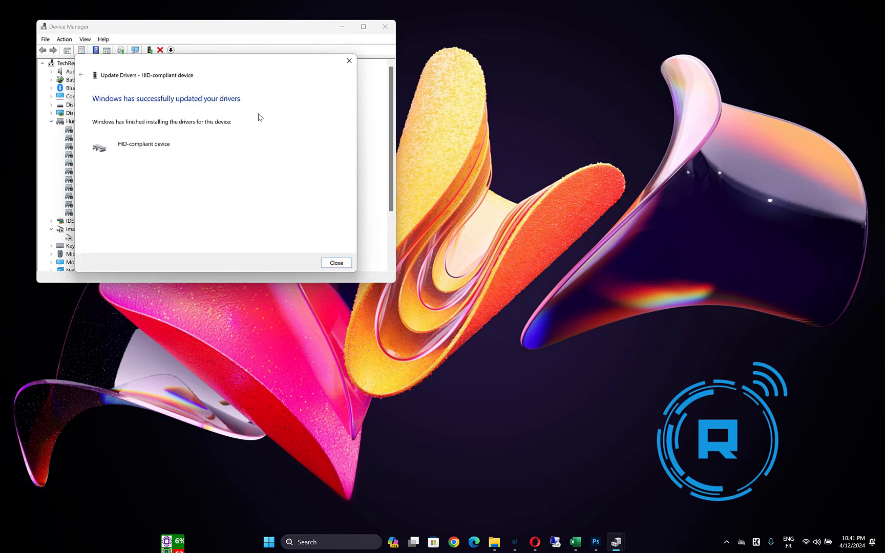
{"action": "left_click", "coordinate": [332, 266]}
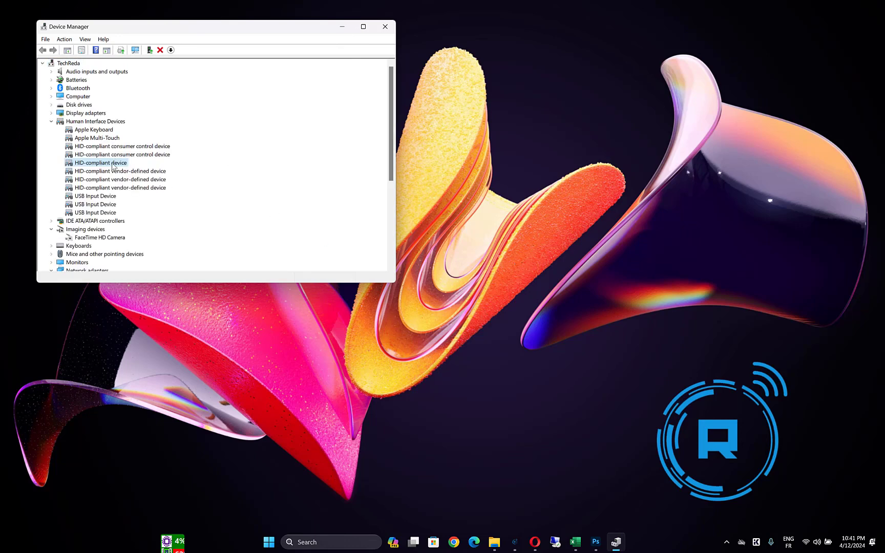
Review Apple Multi-Touch's compatible drivers (Apple Multi-Touch, USB Input Device) and cancel without installing
{"action": "right_click", "coordinate": [103, 137]}
{"action": "left_click", "coordinate": [165, 147]}
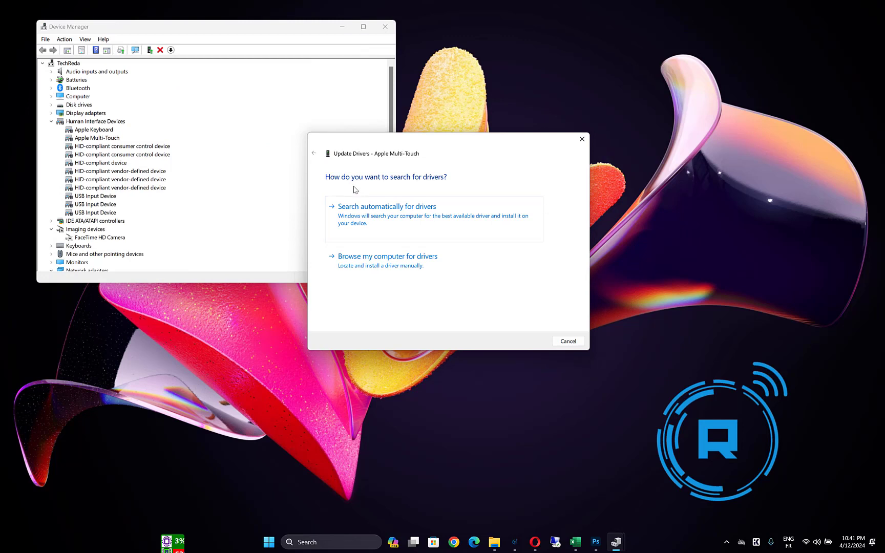
{"action": "left_click", "coordinate": [395, 266]}
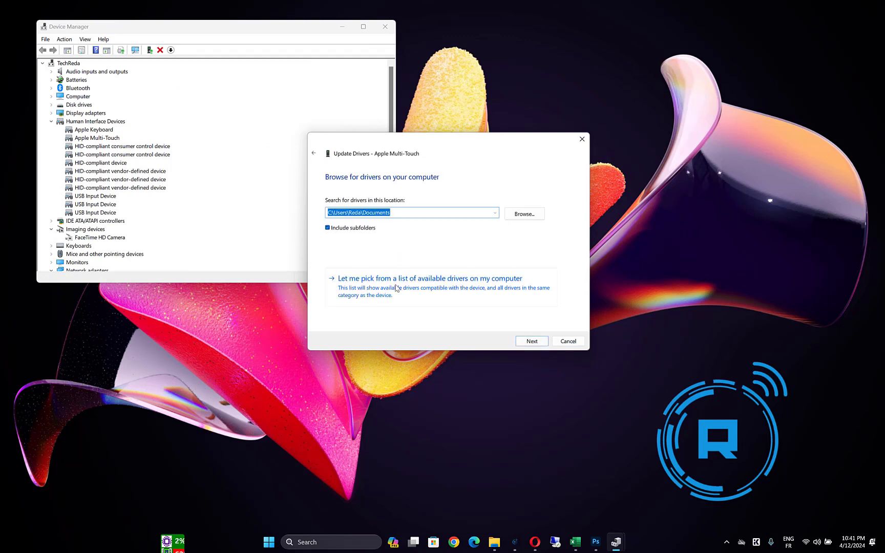
{"action": "left_click", "coordinate": [395, 288]}
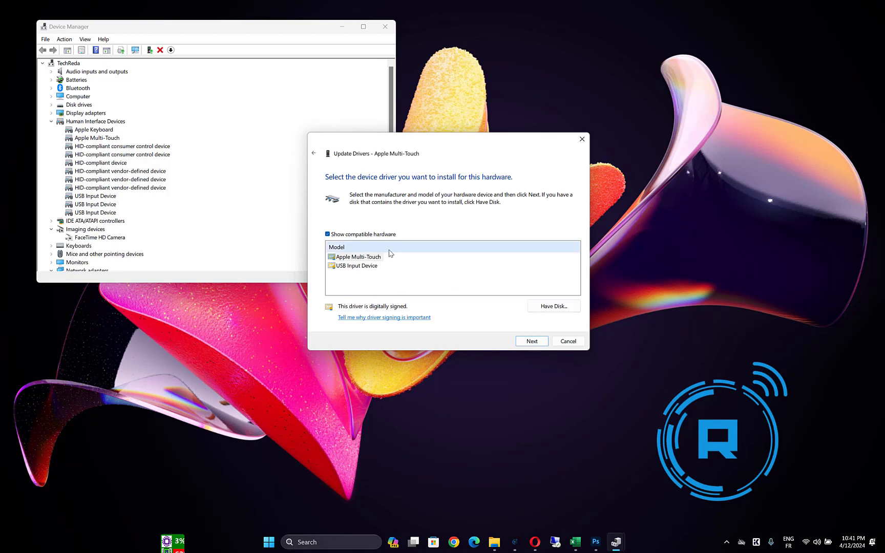
{"action": "left_click", "coordinate": [359, 266]}
{"action": "left_click", "coordinate": [362, 258]}
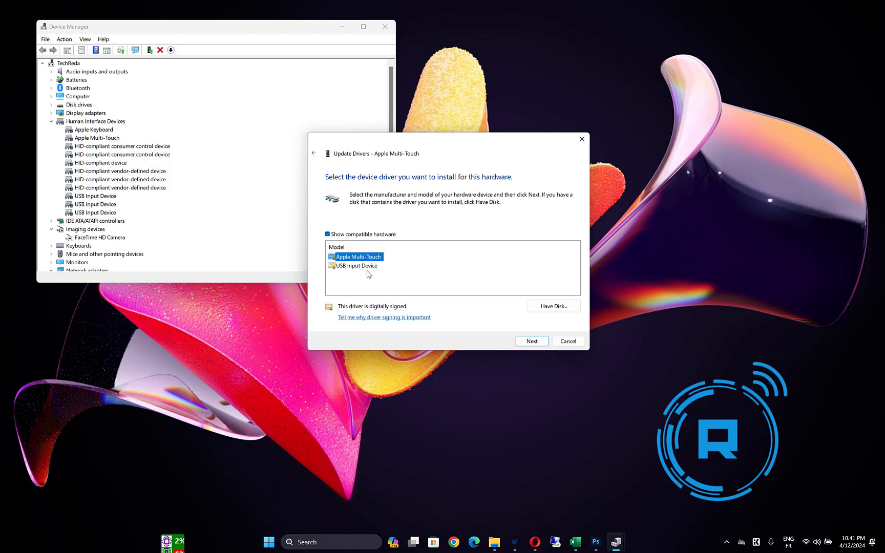
{"action": "left_click", "coordinate": [367, 267]}
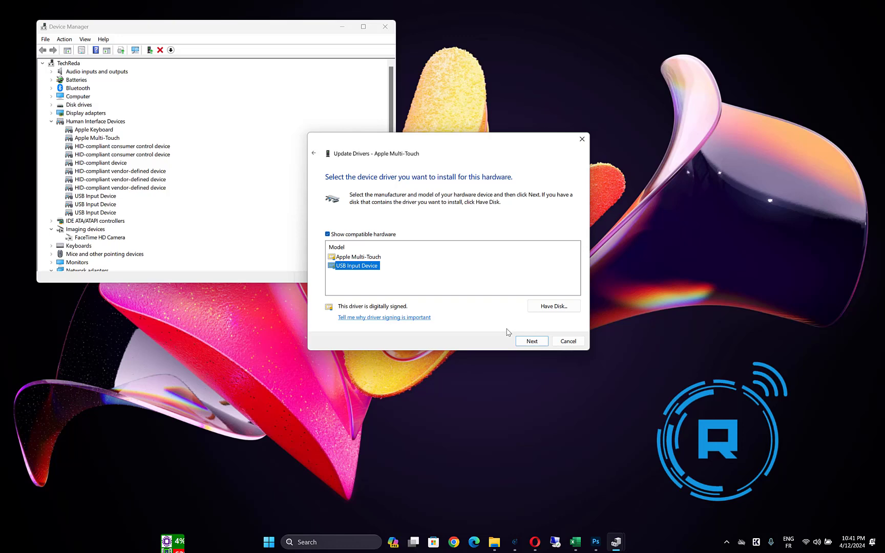
{"action": "left_click", "coordinate": [569, 341]}
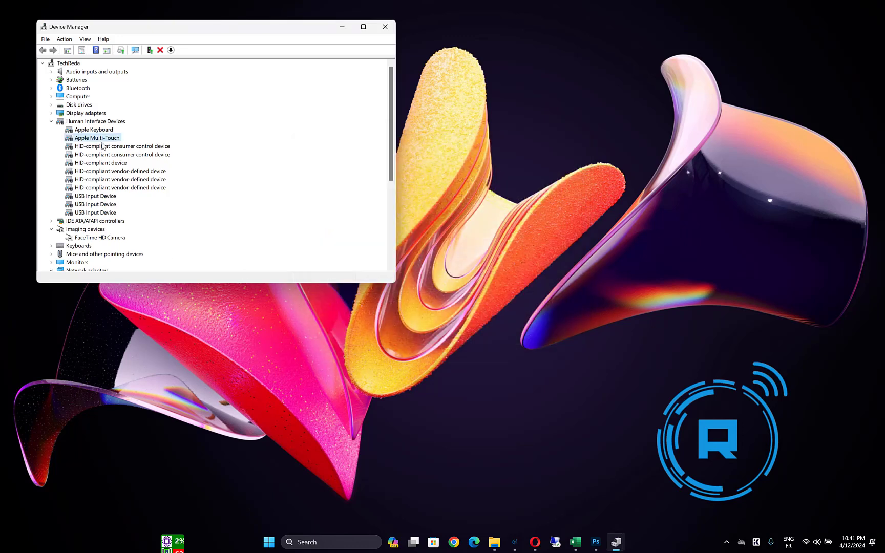
{"action": "right_click", "coordinate": [104, 140]}
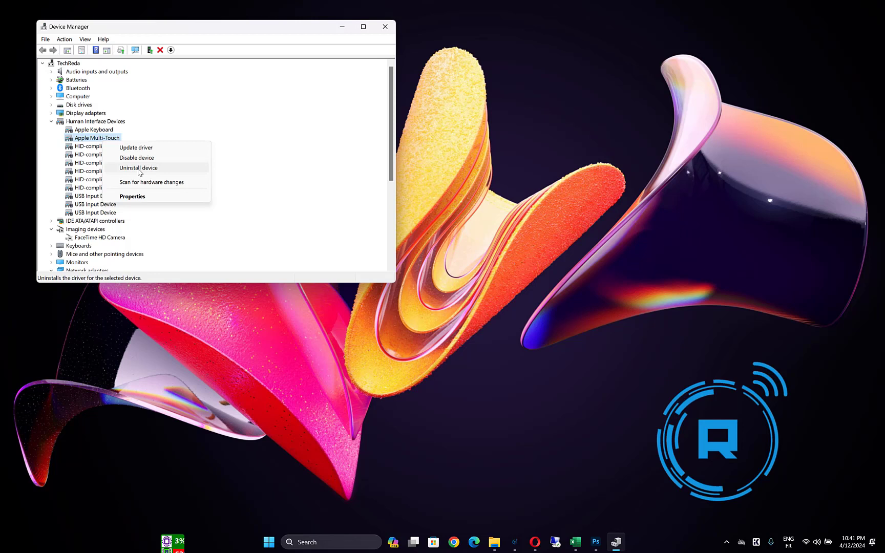
{"action": "left_click", "coordinate": [136, 118]}
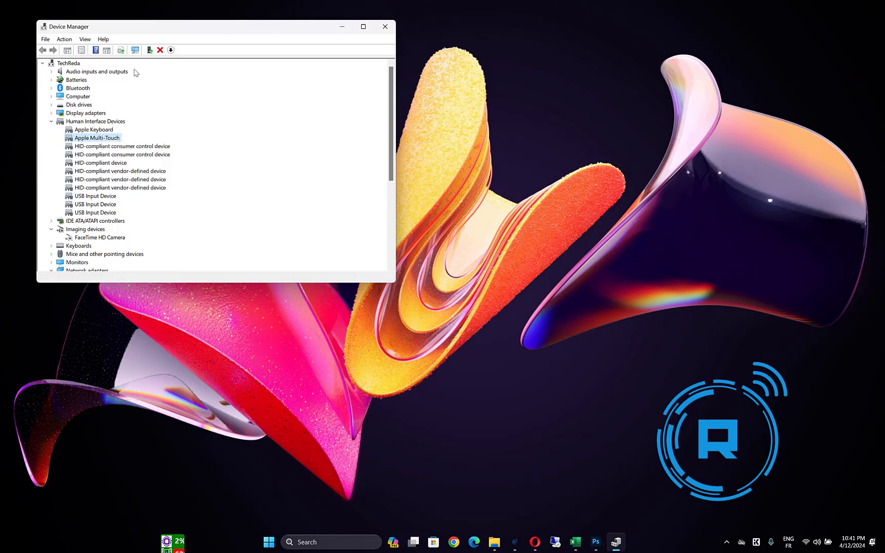
Close Device Manager and launch Command Prompt as administrator
{"action": "left_click", "coordinate": [385, 27]}
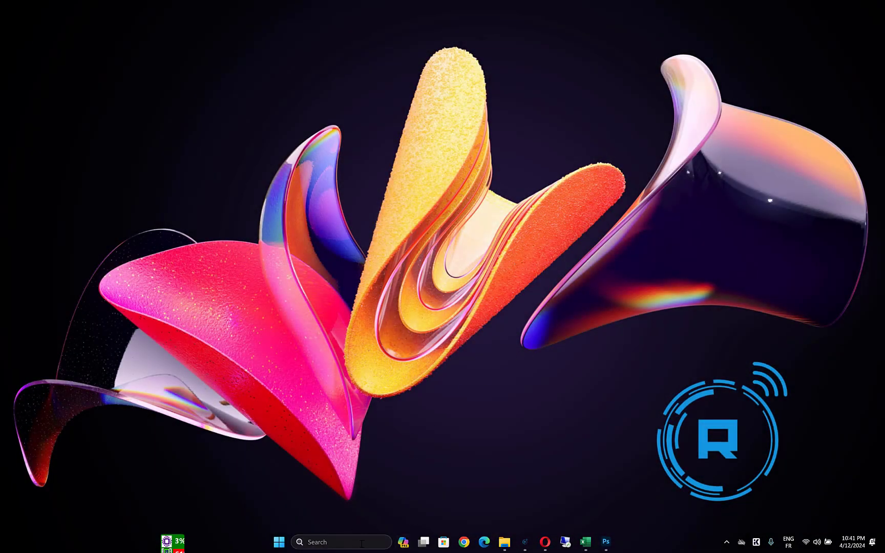
{"action": "left_click", "coordinate": [328, 542]}
{"action": "type", "text": "cmd"}
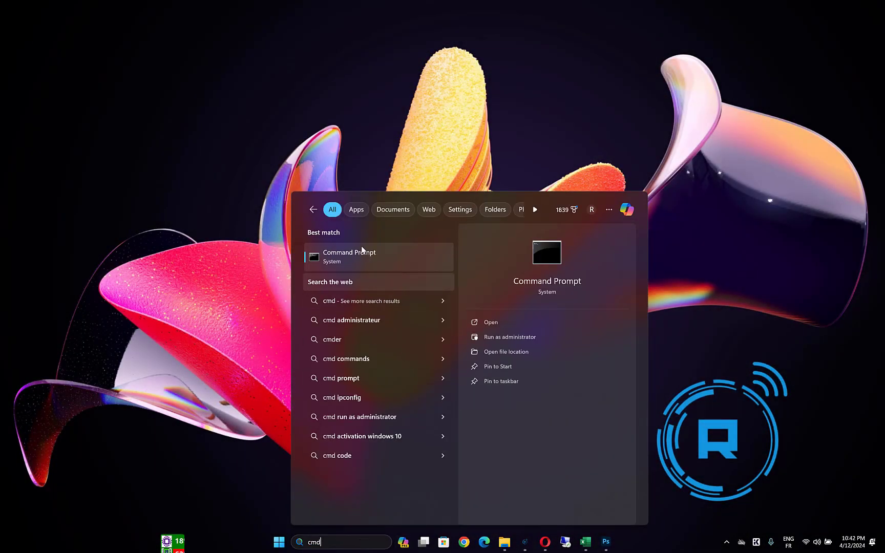
{"action": "right_click", "coordinate": [360, 251]}
{"action": "left_click", "coordinate": [384, 264]}
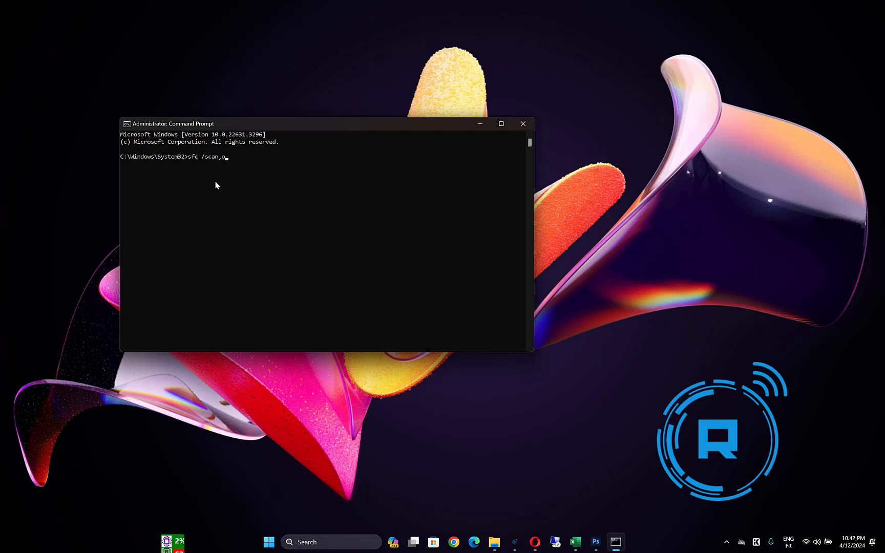
Run sfc /scannow and highlight the pending repair restart message
{"action": "type", "text": "sfc /scannow"}
{"action": "key", "text": "Return"}
{"action": "left_click", "coordinate": [214, 173]}
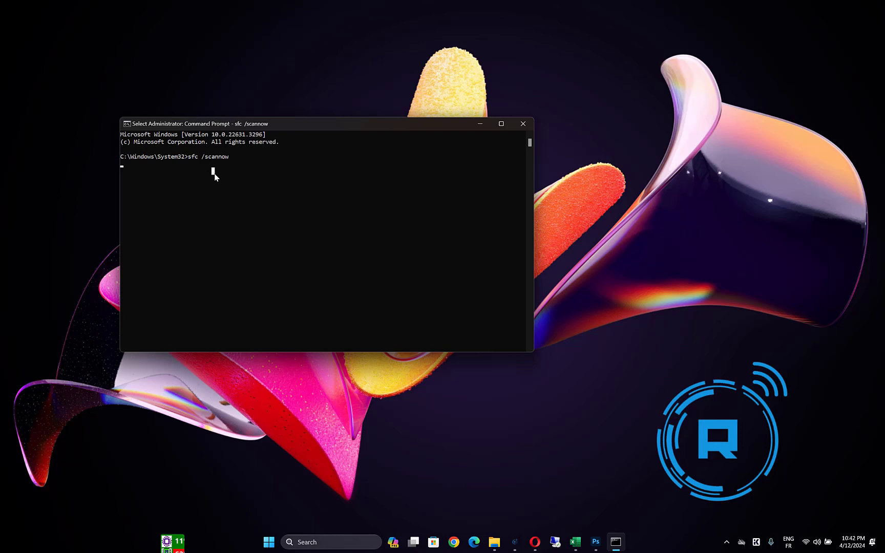
{"action": "key", "text": "Return"}
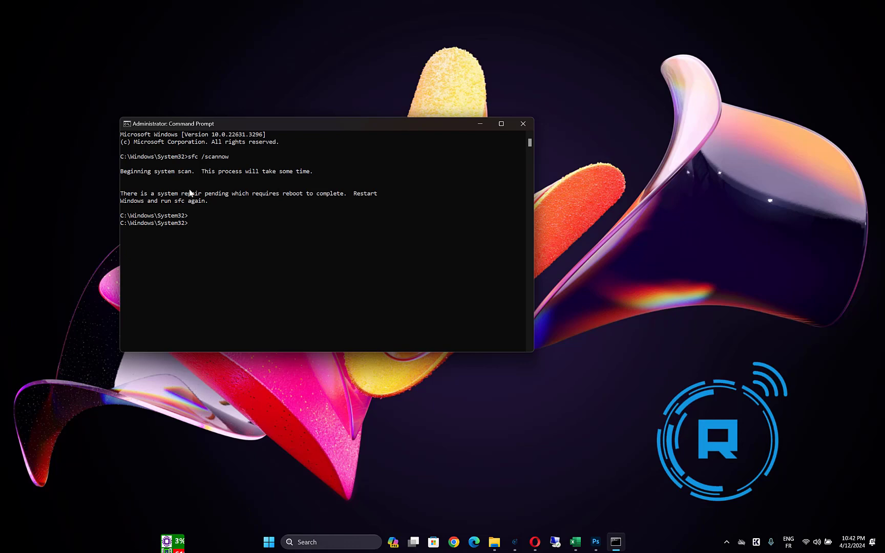
{"action": "left_click_drag", "start_coordinate": [182, 186], "coordinate": [366, 215]}
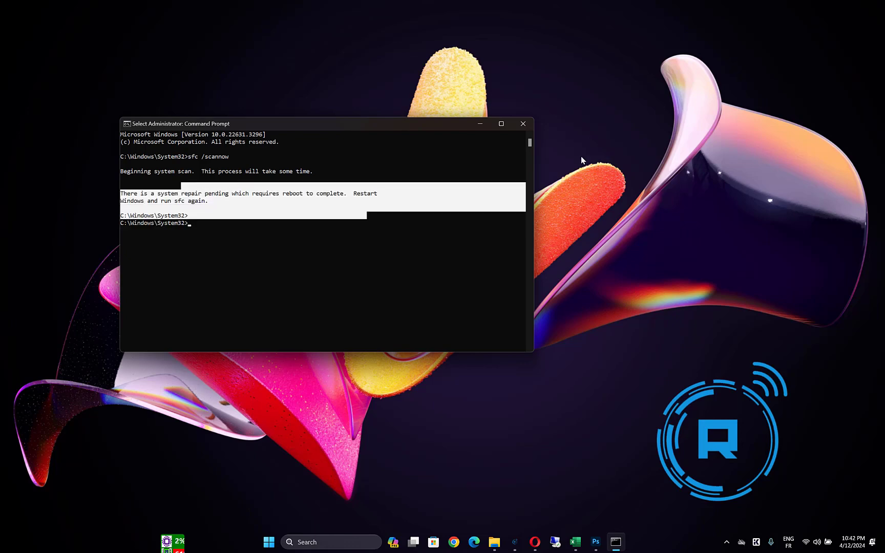
Close Command Prompt and show the Shut down or sign out choices including Restart
{"action": "left_click", "coordinate": [523, 124]}
{"action": "right_click", "coordinate": [280, 543]}
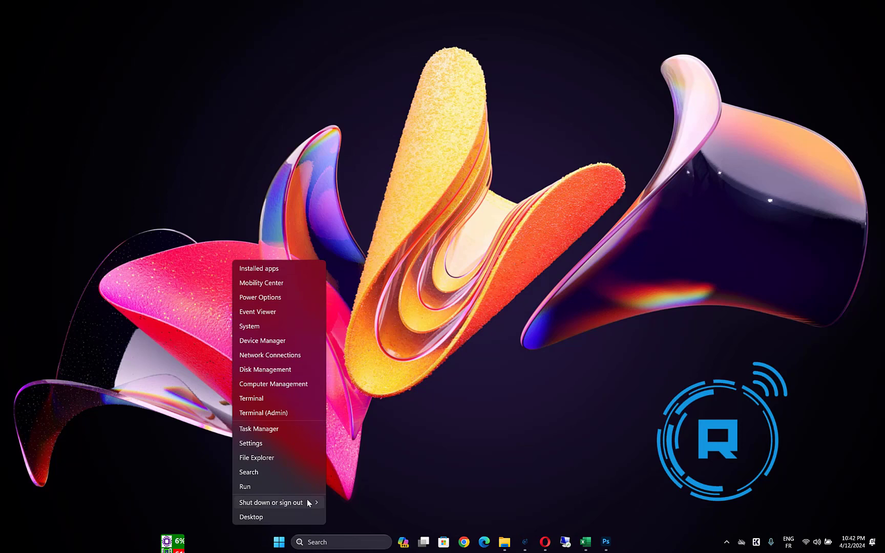
{"action": "mouse_move", "coordinate": [307, 501]}
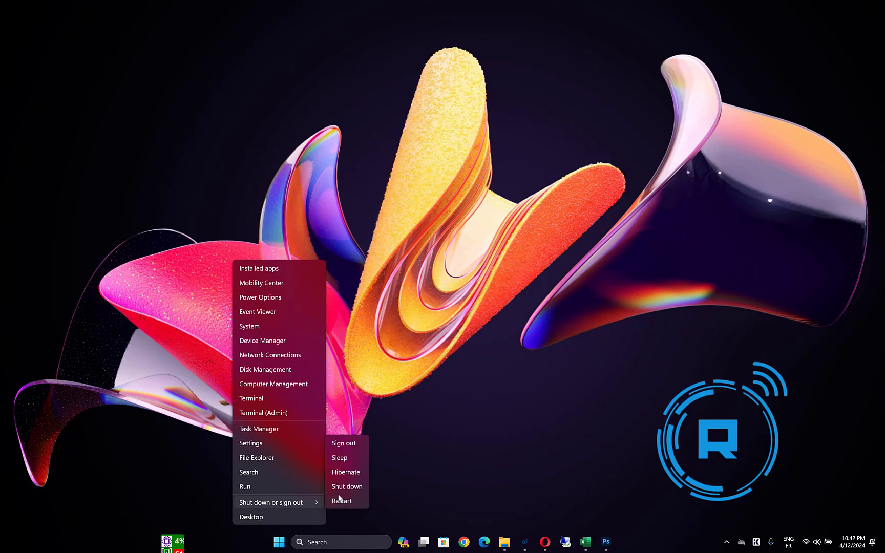